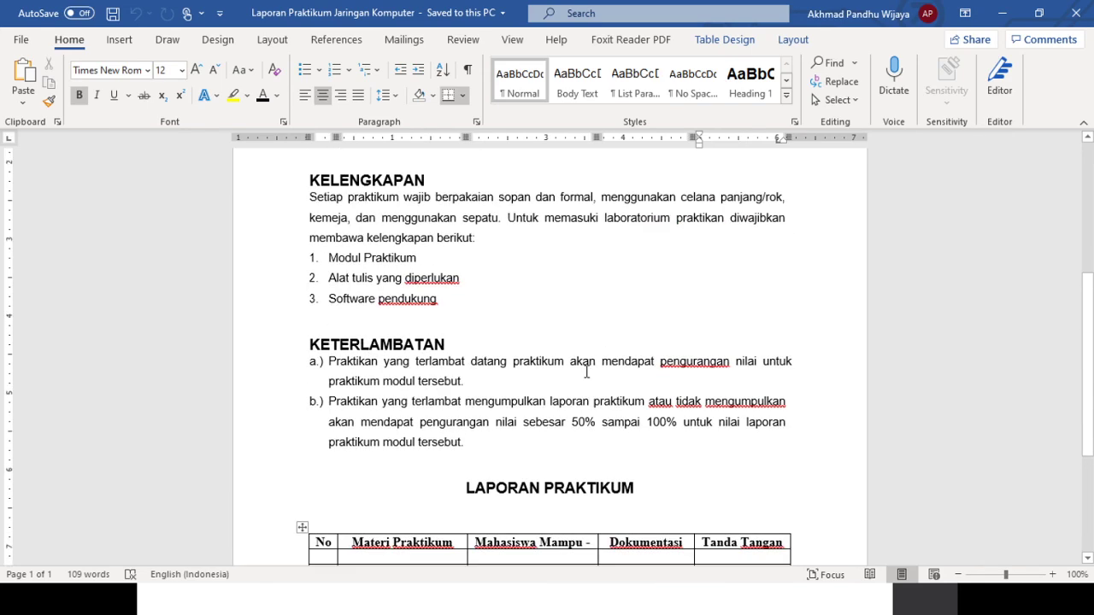
- Preview Laporan Praktikum Jaringan Komputer.docx from the Praktikum folder in Teams
{"action": "left_click", "coordinate": [462, 376]}
{"action": "scroll", "coordinate": [427, 410], "scroll_direction": "down", "scroll_amount": 5}
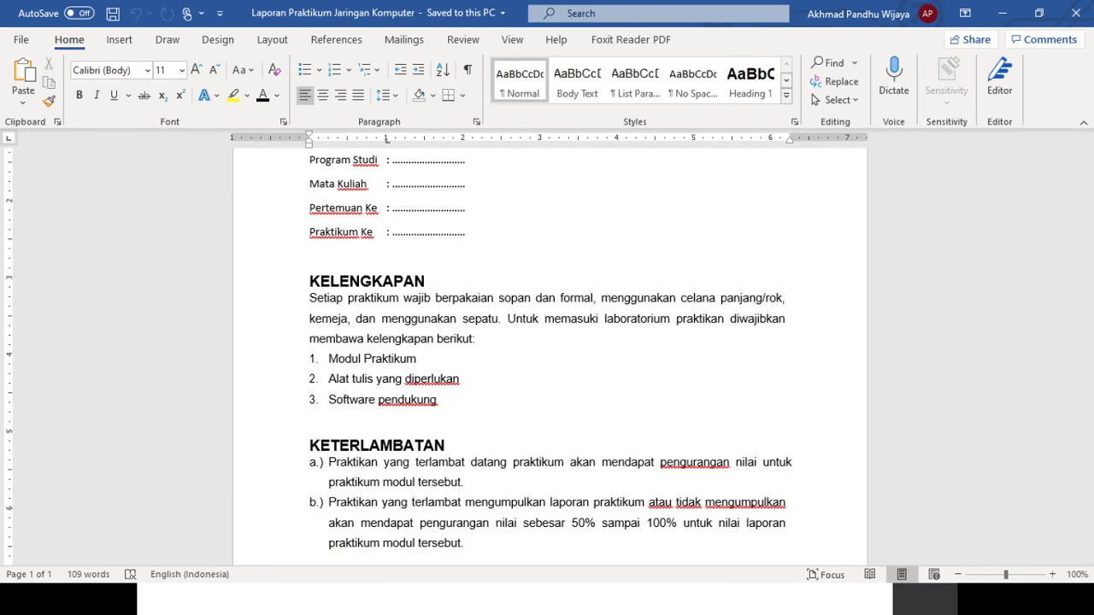
{"action": "key", "text": "alt+Tab"}
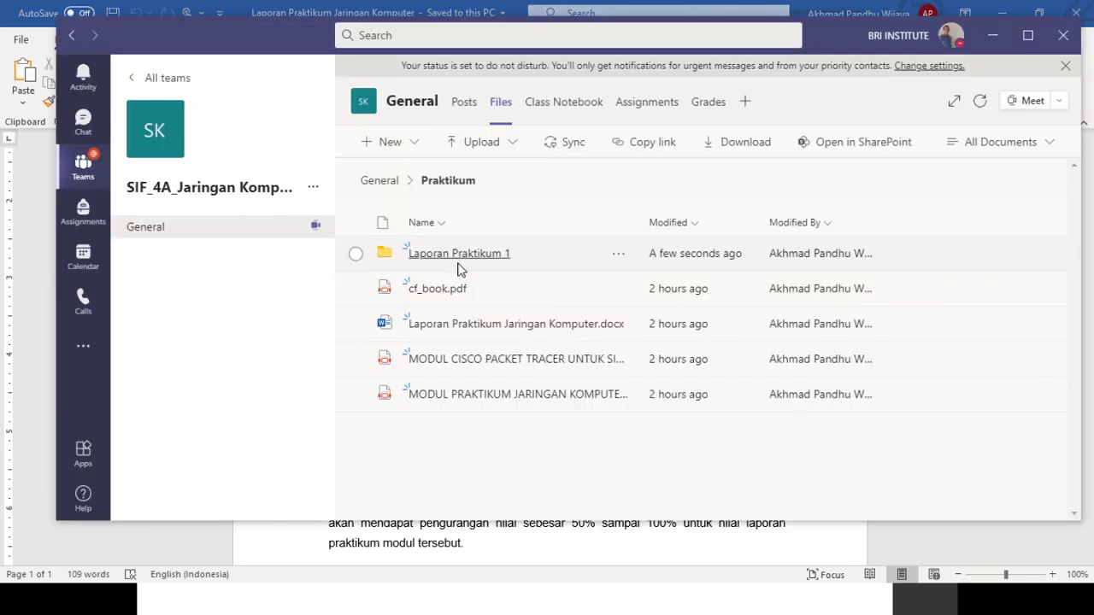
{"action": "left_click", "coordinate": [442, 330]}
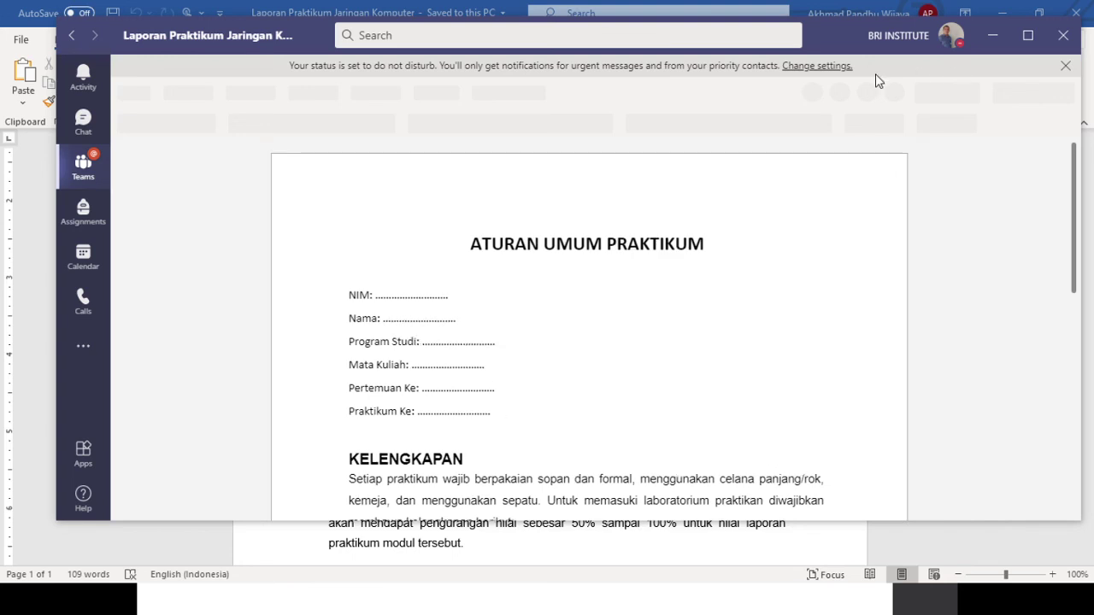
- Dismiss the do-not-disturb notice in Teams
{"action": "left_click", "coordinate": [834, 66]}
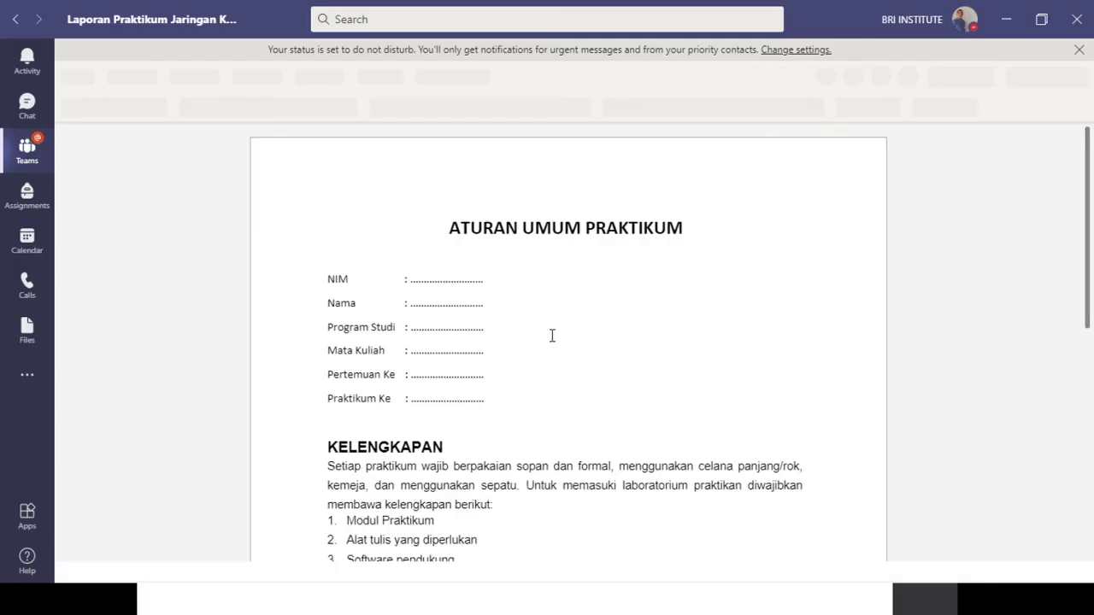
{"action": "scroll", "coordinate": [553, 336], "scroll_direction": "down", "scroll_amount": 4}
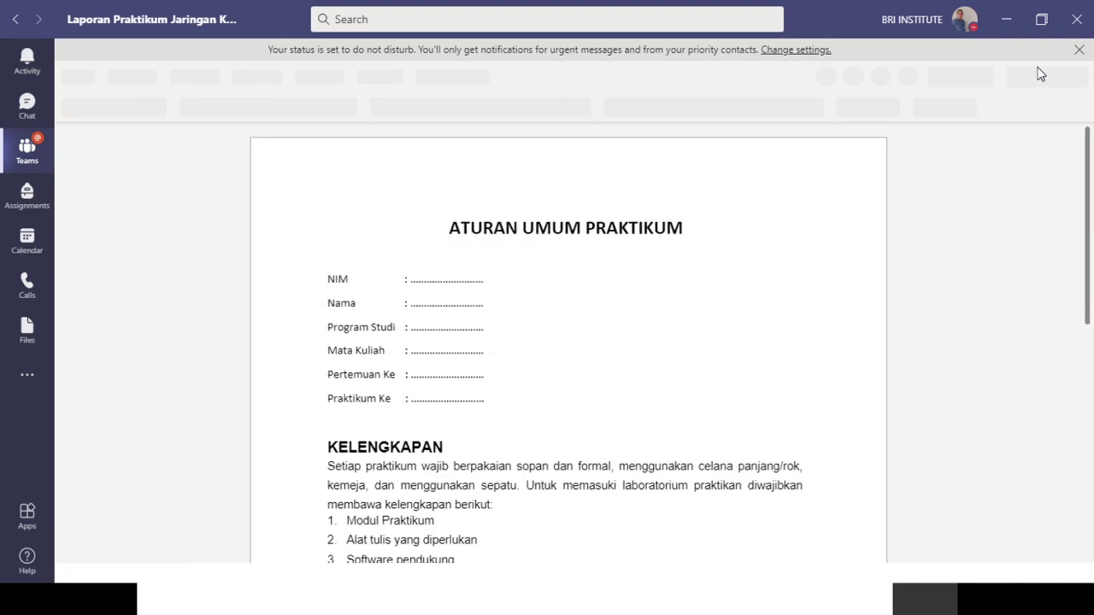
{"action": "left_click", "coordinate": [1079, 49]}
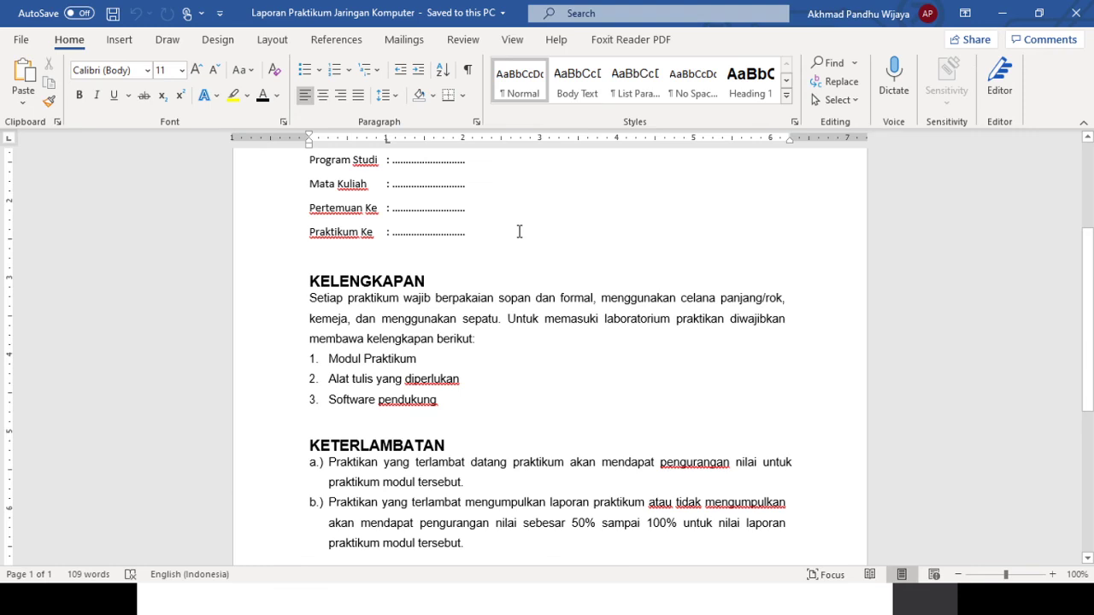
- Add a new 'Tanggal :' line below Praktikum Ke, aligned to the colon column
{"action": "left_click", "coordinate": [519, 232]}
{"action": "key", "text": "Return"}
{"action": "type", "text": "Tang"}
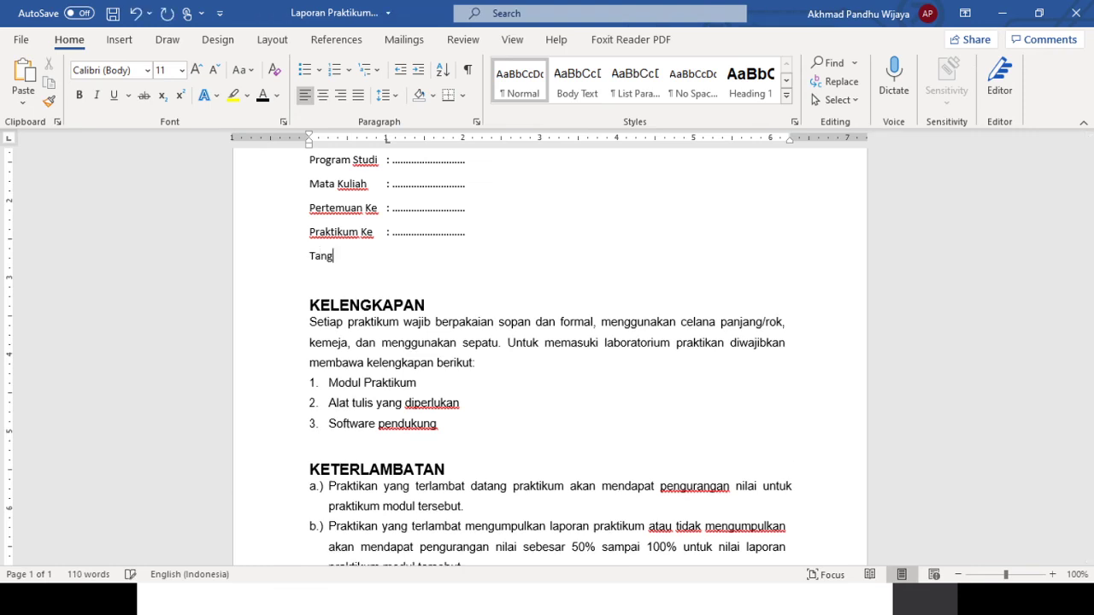
{"action": "type", "text": "gal"}
{"action": "key", "text": "Tab"}
{"action": "type", "text": ":"}
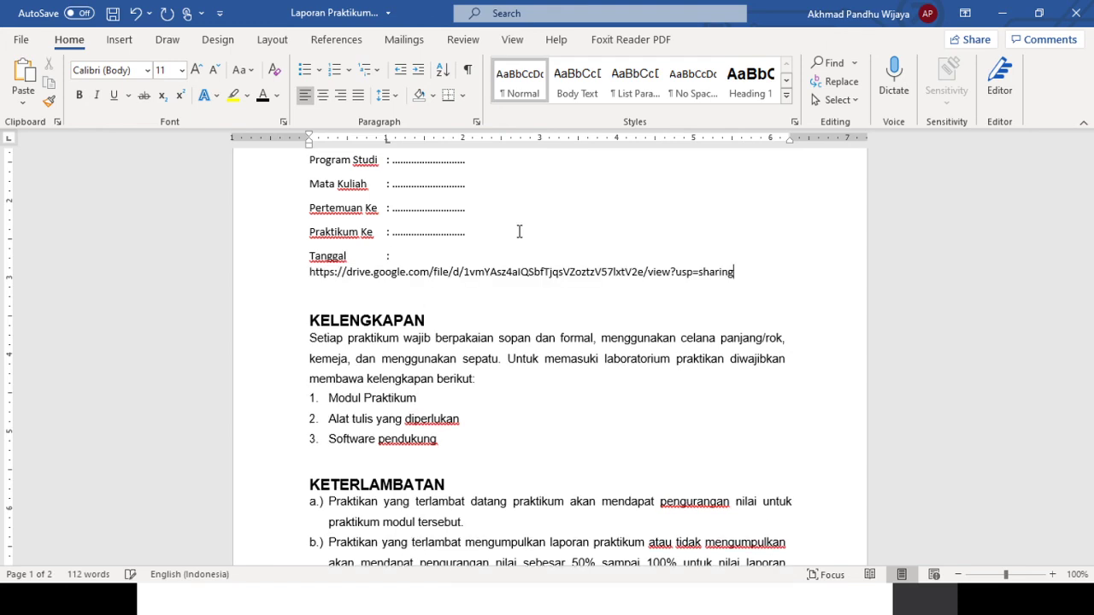
- Fill the Tanggal line with the dotted blank copied from Praktikum Ke
{"action": "key", "text": "ctrl+z"}
{"action": "double_click", "coordinate": [395, 232]}
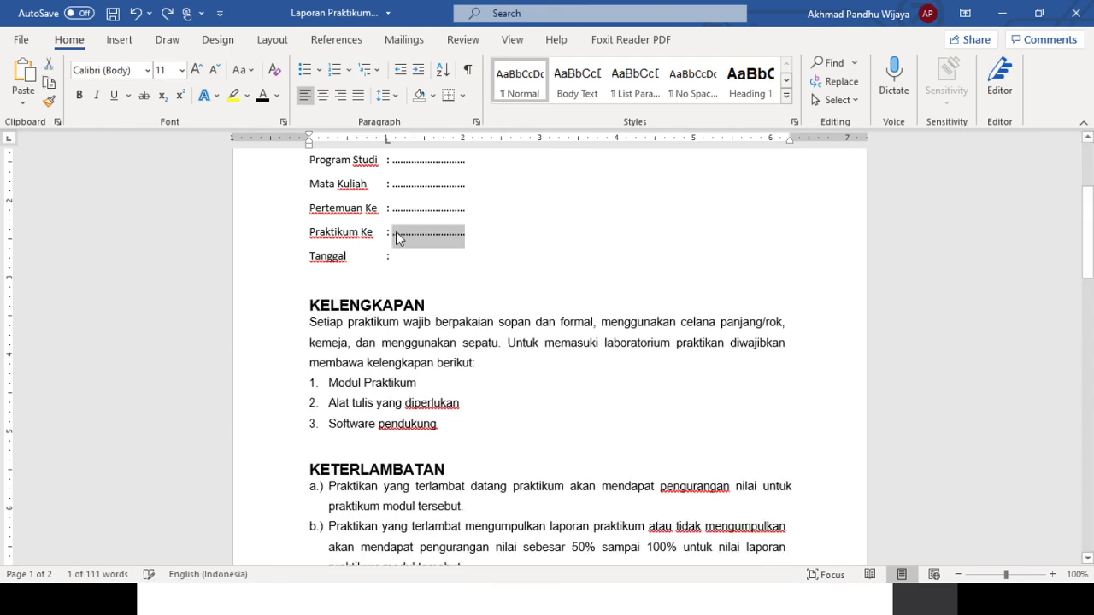
{"action": "key", "text": "ctrl+c"}
{"action": "left_click", "coordinate": [398, 257]}
{"action": "key", "text": "ctrl+v"}
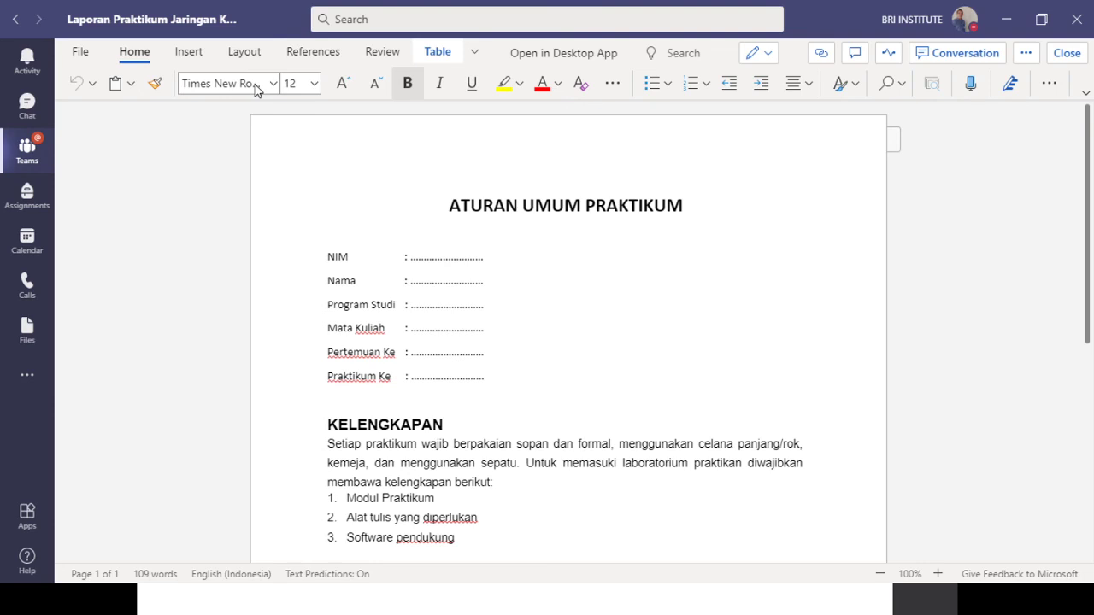
- Return from the report preview to the channel files and open the Praktikum folder
{"action": "left_click", "coordinate": [16, 20]}
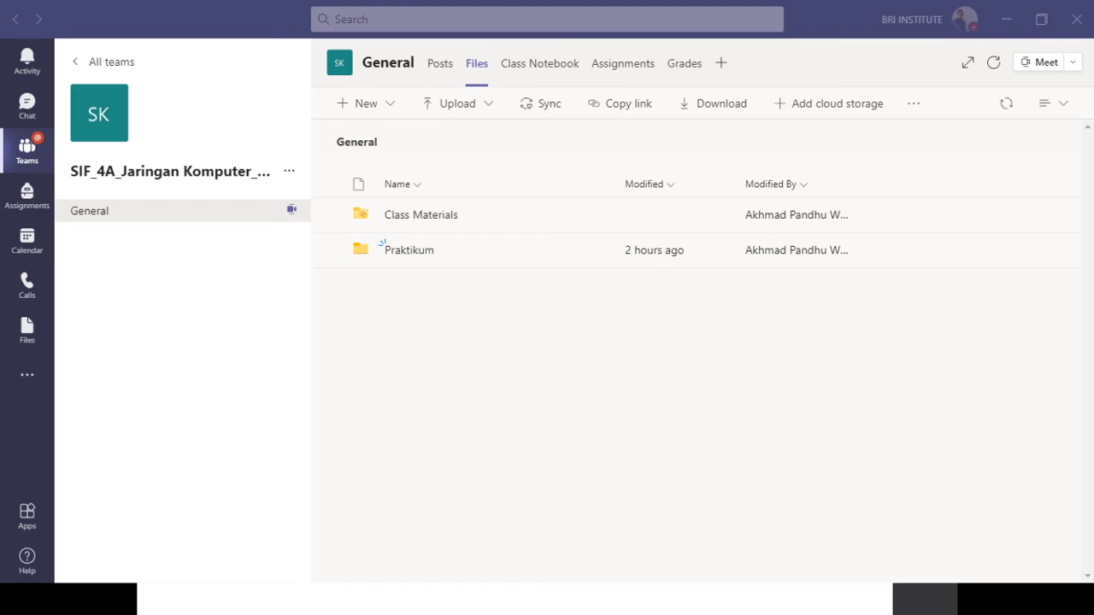
{"action": "left_click", "coordinate": [409, 251]}
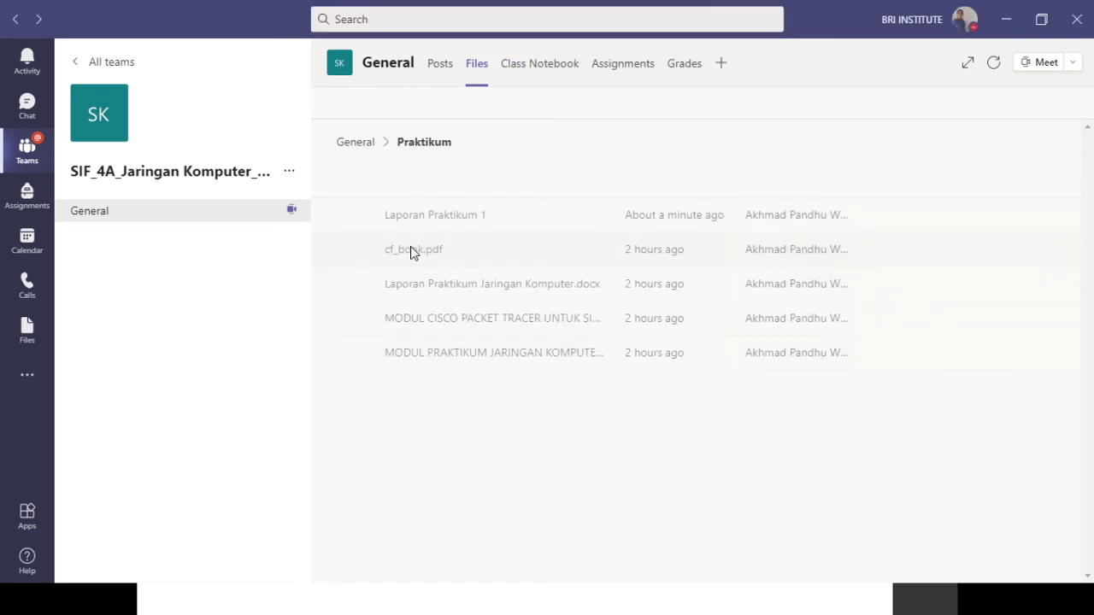
{"action": "left_click", "coordinate": [429, 294]}
{"action": "left_click", "coordinate": [19, 19]}
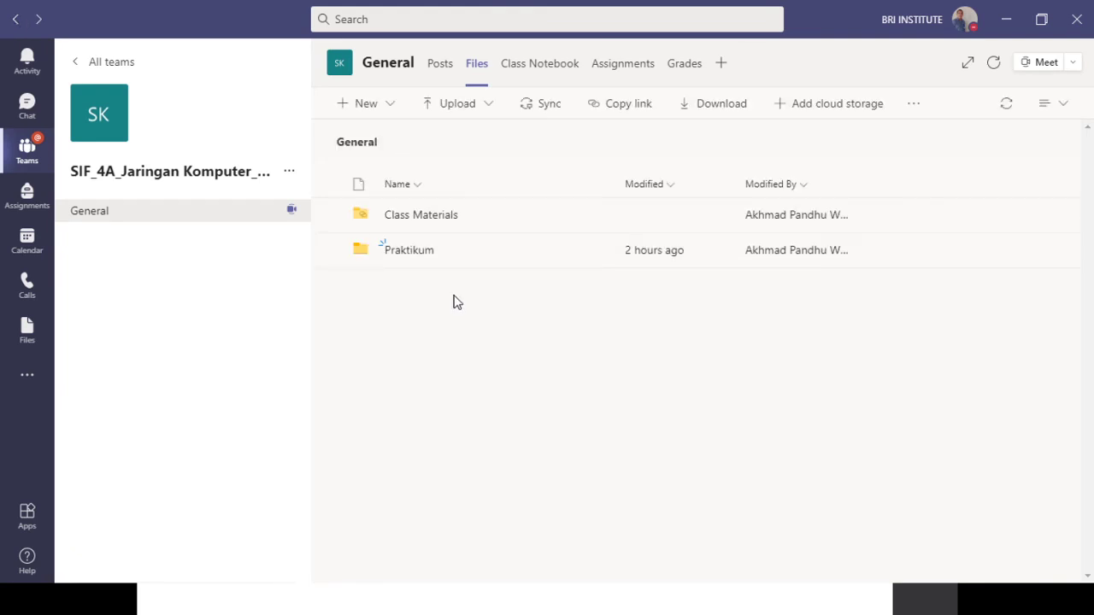
{"action": "left_click", "coordinate": [408, 249]}
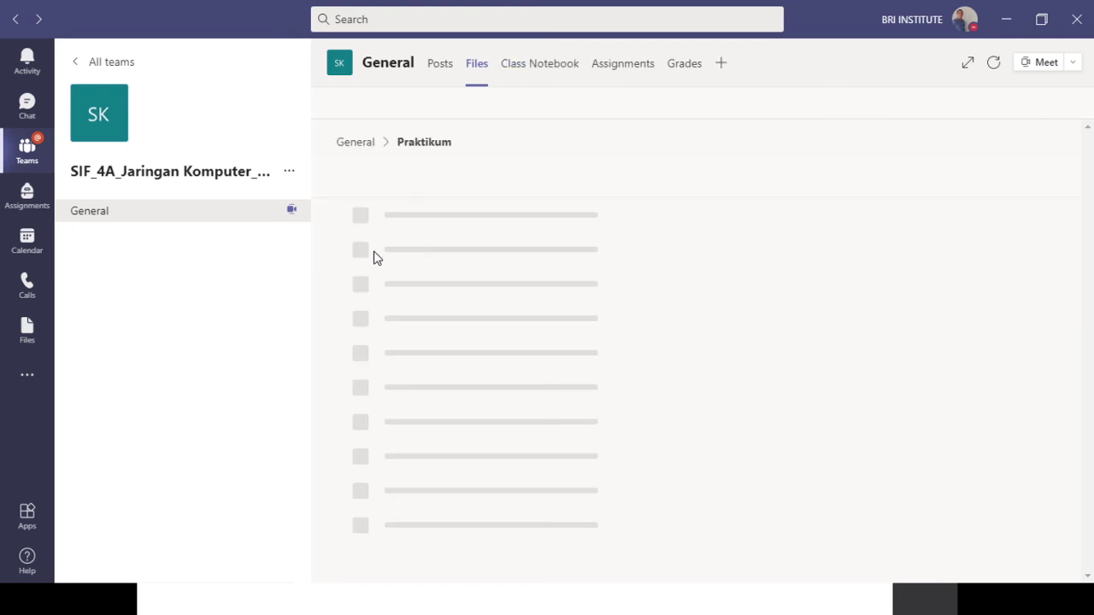
- Delete the old Laporan Praktikum Jaringan Komputer.docx and confirm the deletion
{"action": "right_click", "coordinate": [400, 285]}
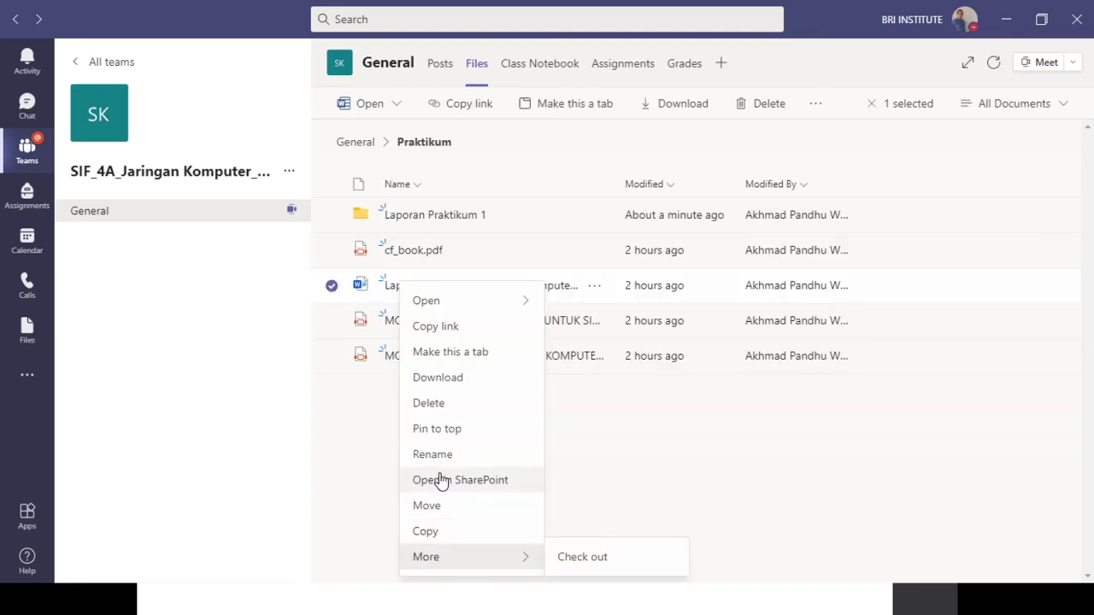
{"action": "left_click", "coordinate": [428, 403]}
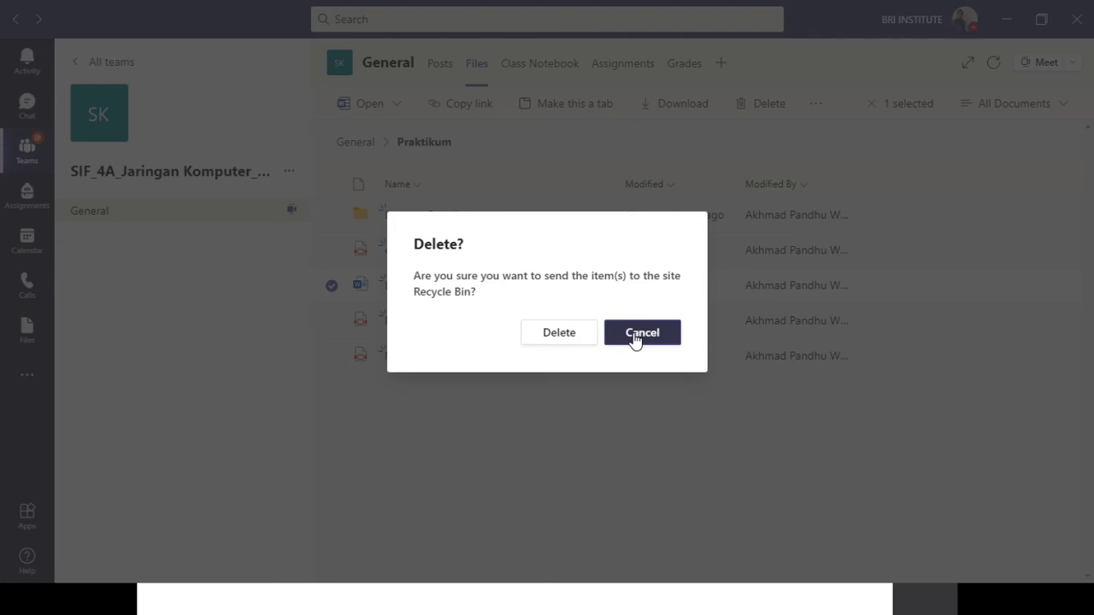
{"action": "left_click", "coordinate": [589, 342]}
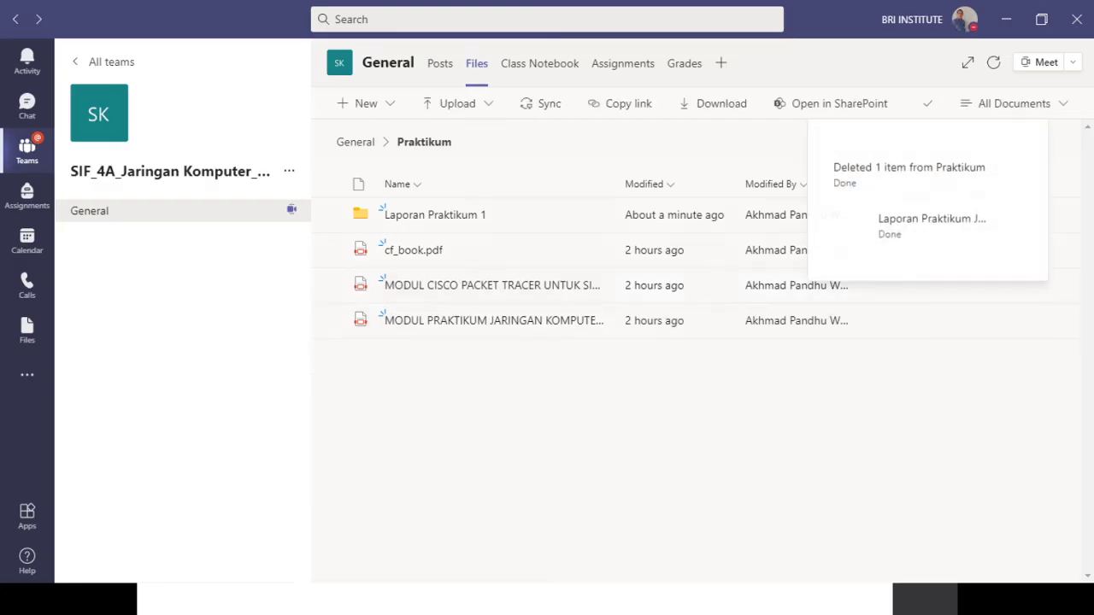
- Upload the edited Laporan Praktikum Jaringan Komputer.docx from the desktop into Praktikum by dragging
{"action": "left_click_drag", "start_coordinate": [256, 273], "coordinate": [648, 386]}
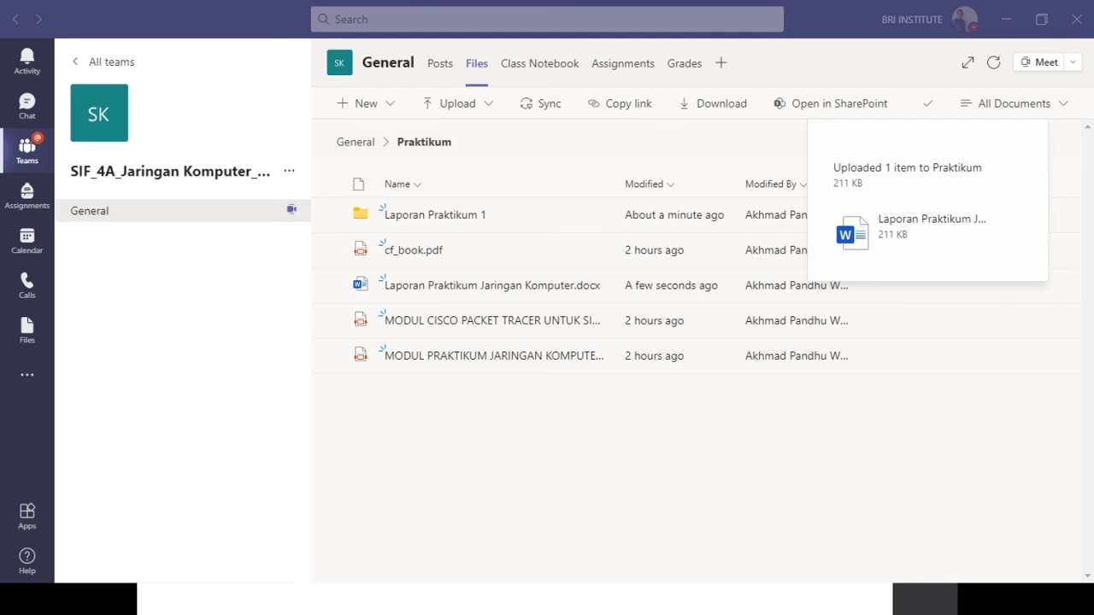
{"action": "left_click", "coordinate": [590, 427]}
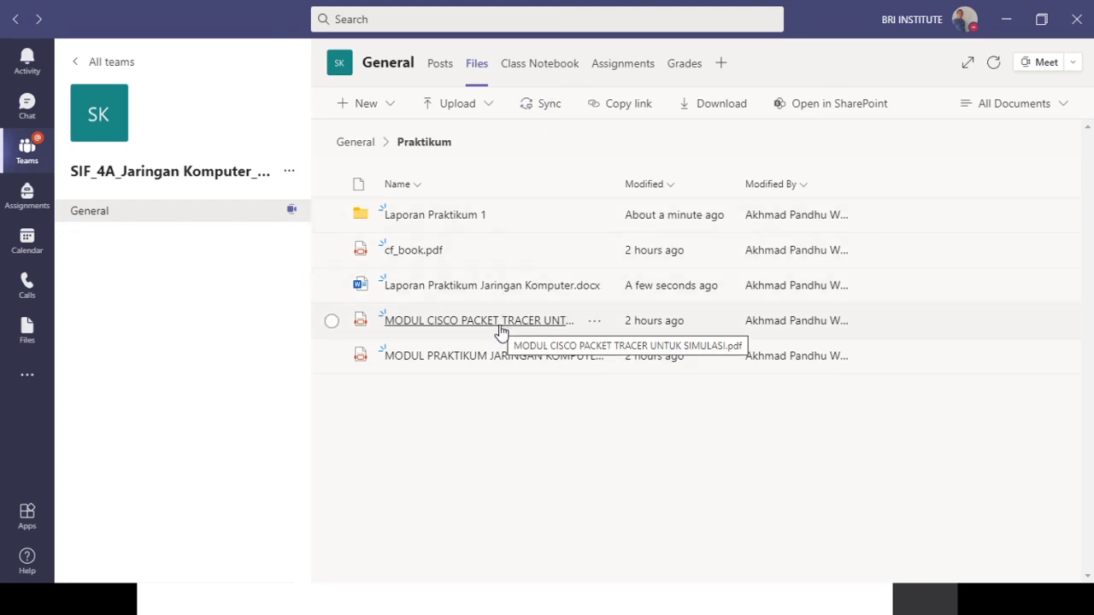
- Open the empty Laporan Praktikum 1 folder, returning to it after a brief look at Posts
{"action": "left_click", "coordinate": [432, 219]}
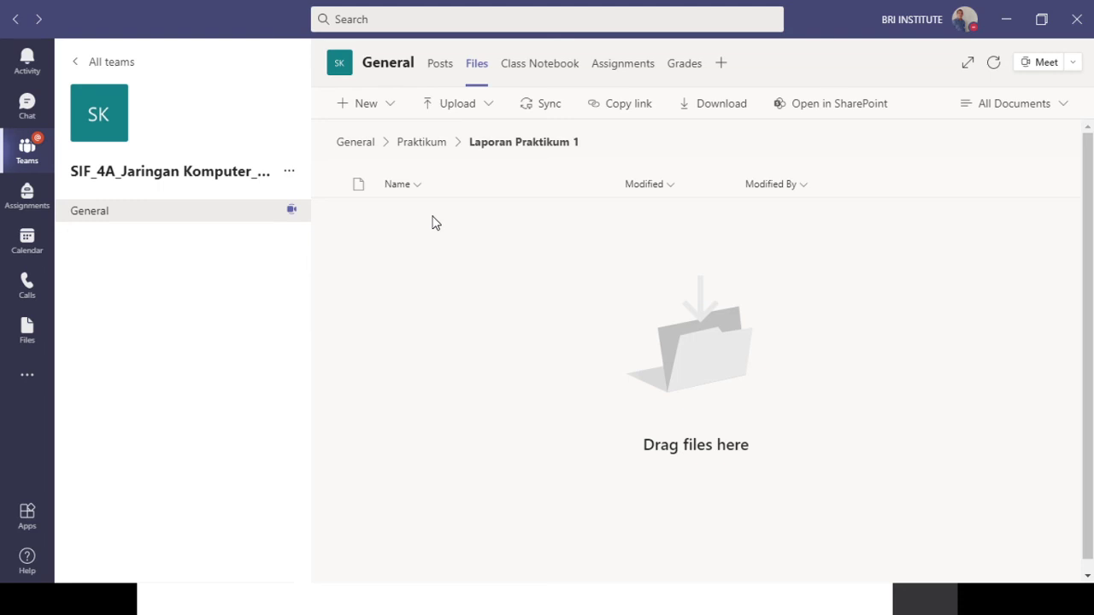
{"action": "left_click", "coordinate": [1005, 22]}
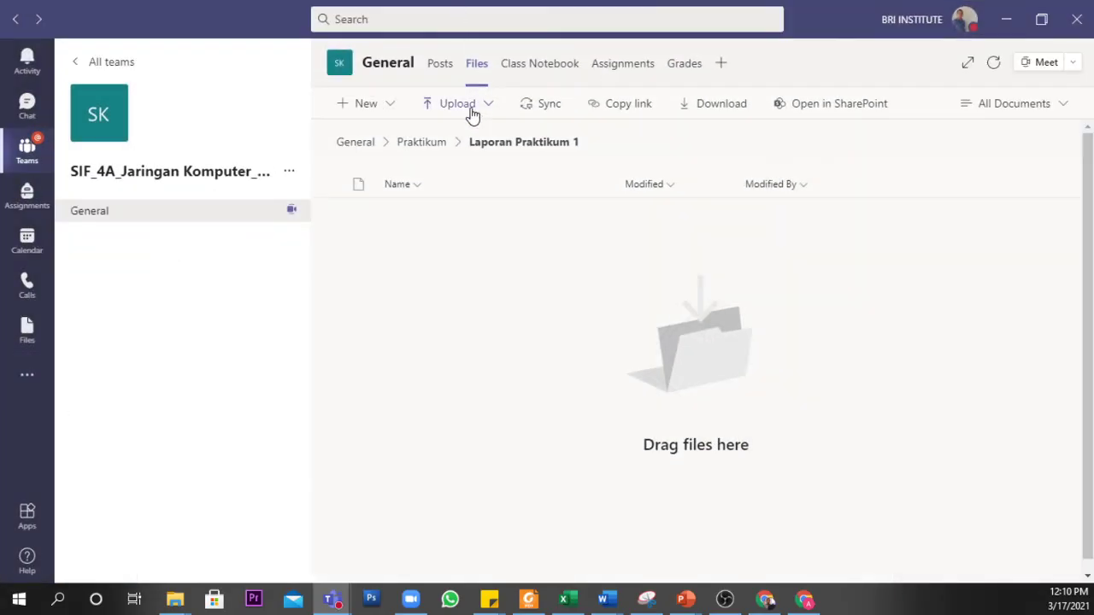
{"action": "left_click", "coordinate": [446, 69]}
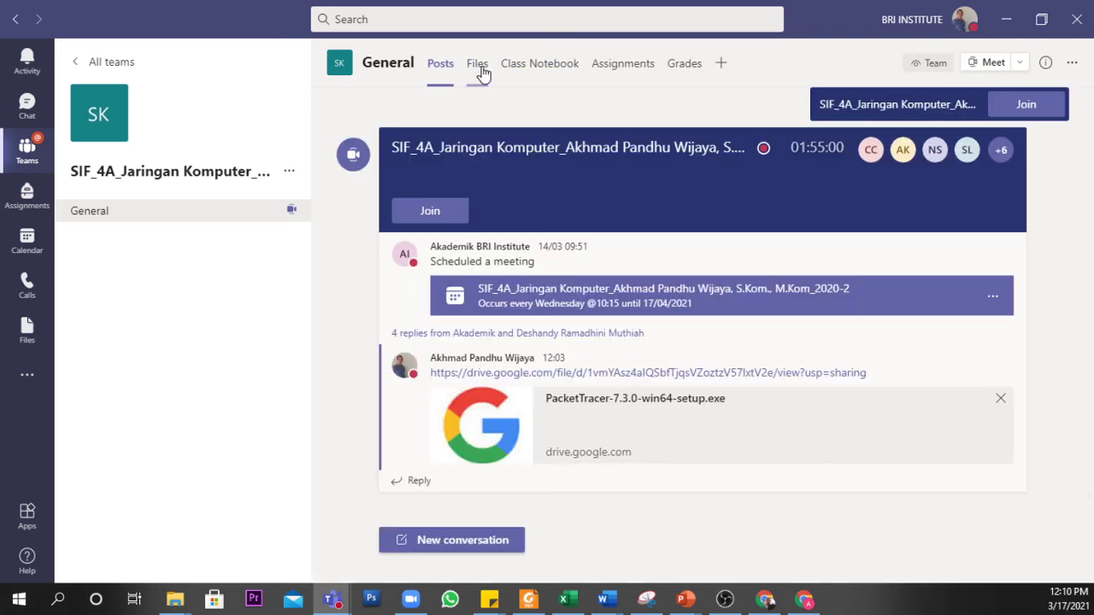
{"action": "left_click", "coordinate": [479, 68]}
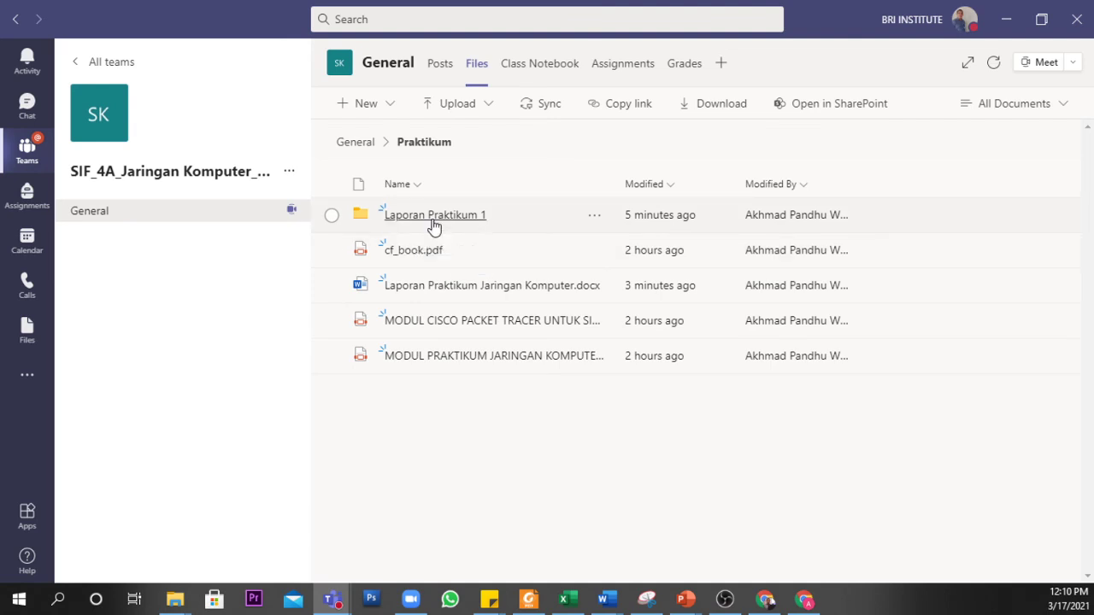
{"action": "left_click", "coordinate": [434, 215]}
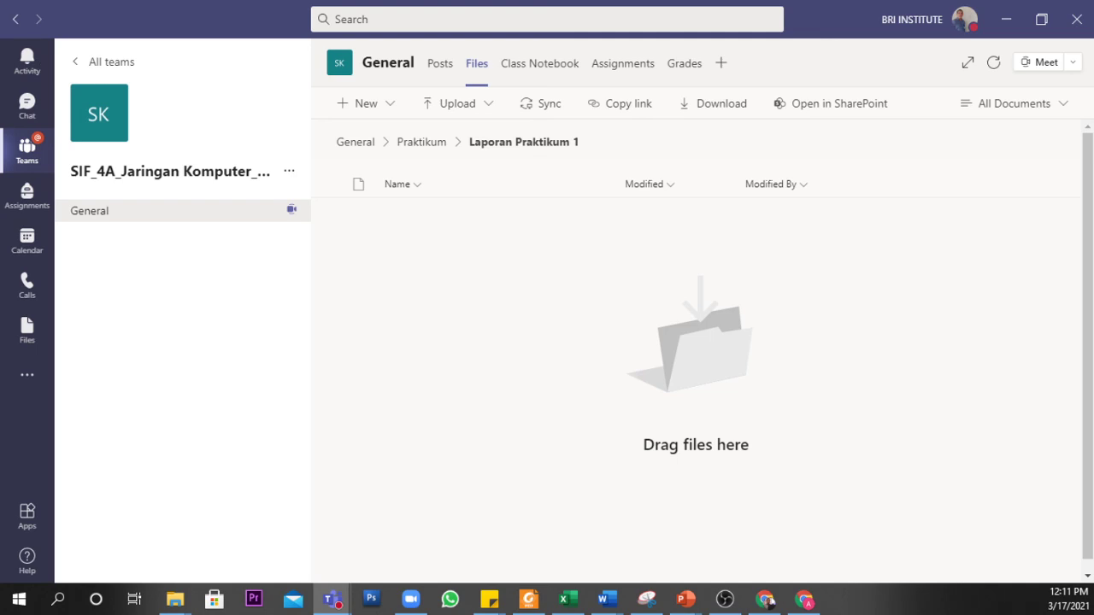
- Restore the Teams window to the front from the taskbar
{"action": "left_click", "coordinate": [766, 600]}
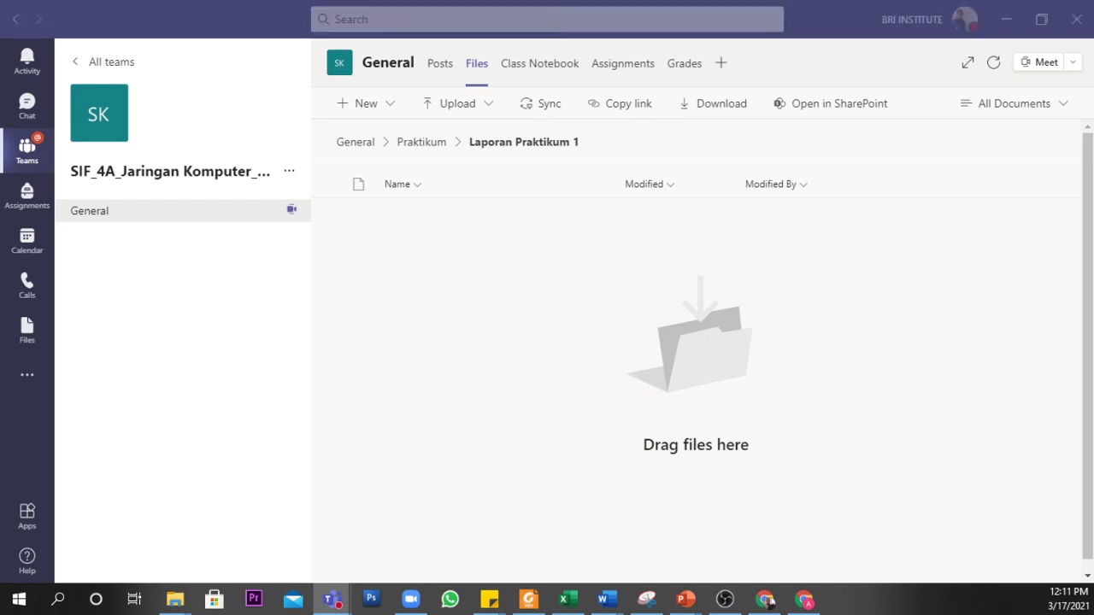
{"action": "left_click", "coordinate": [766, 601]}
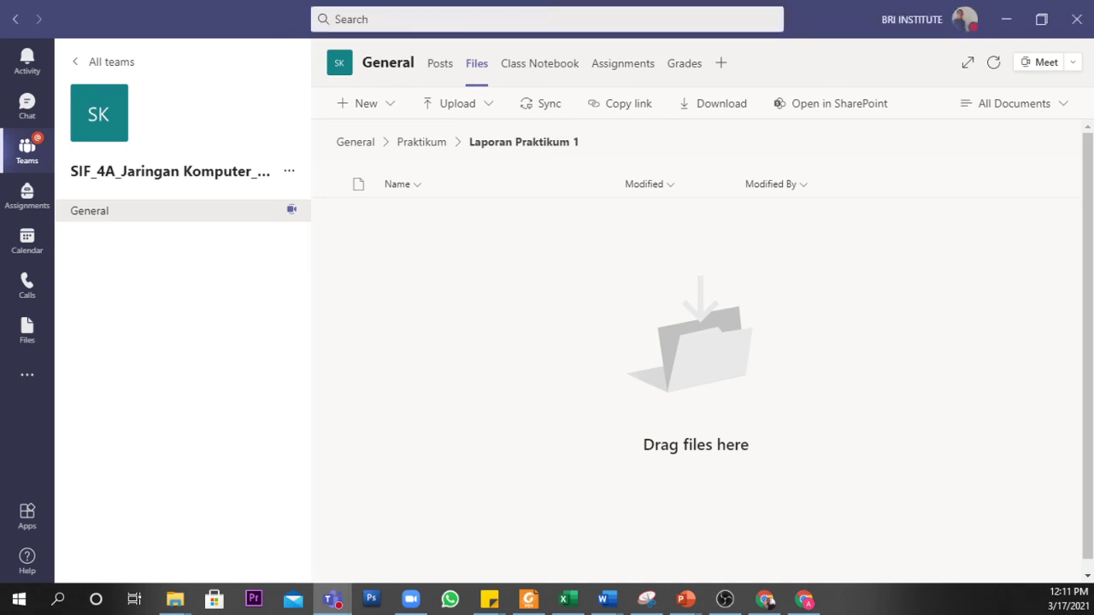
{"action": "left_click", "coordinate": [768, 602]}
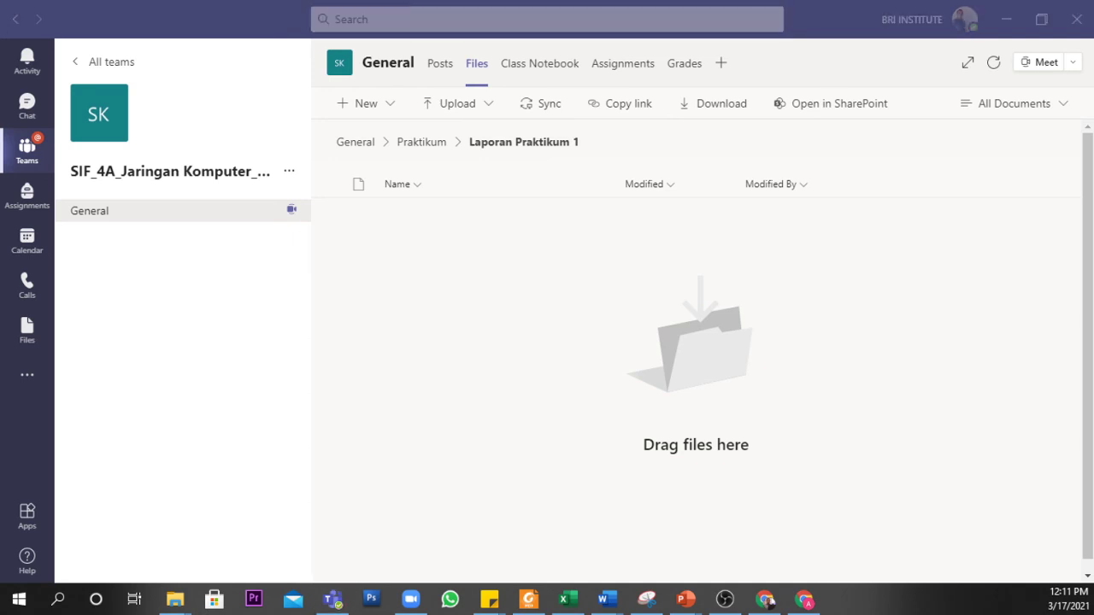